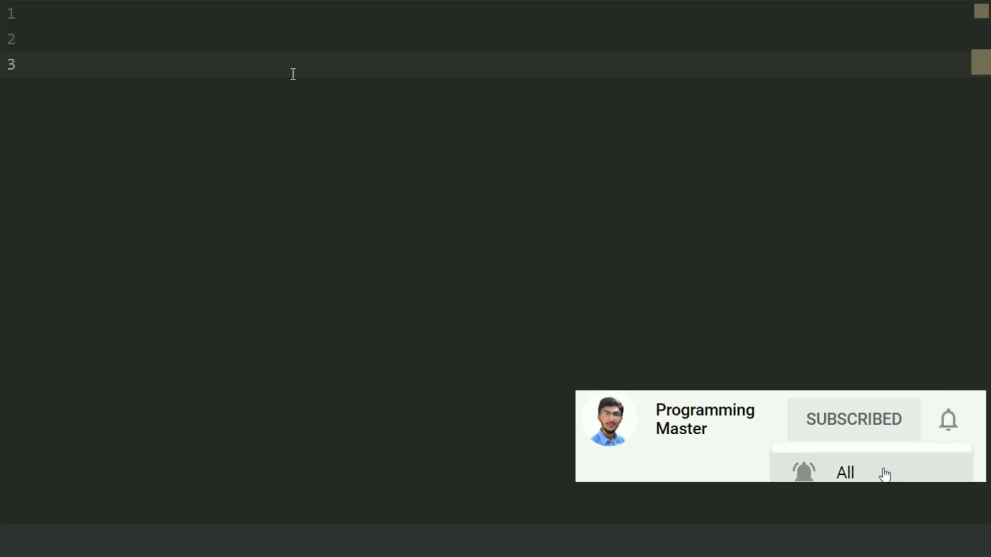
text(ca)
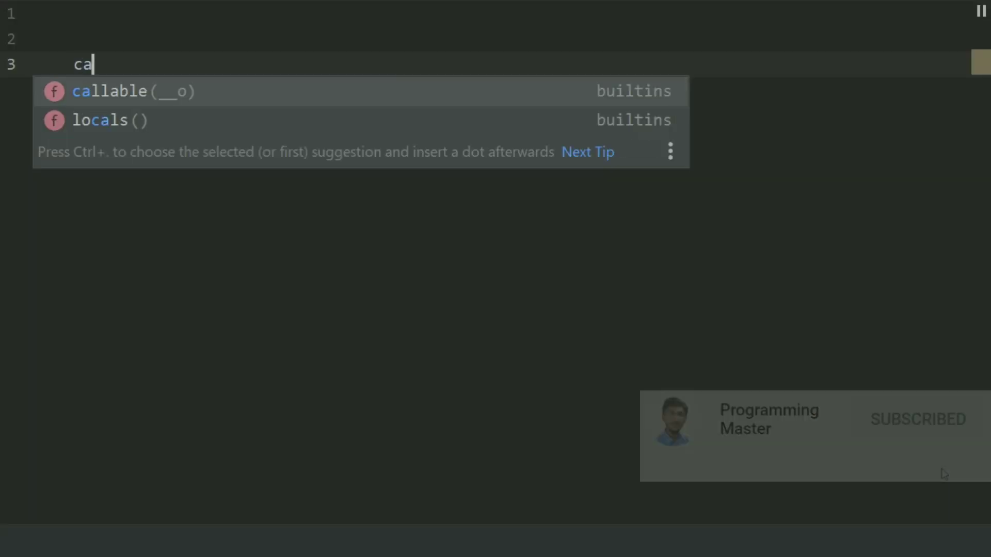
text(li)
Step: Enter calories_burned_per_minute = 4.2 and time = 10, fixing typos and leaving blank lines below
key(BackSpace)
text(orie)
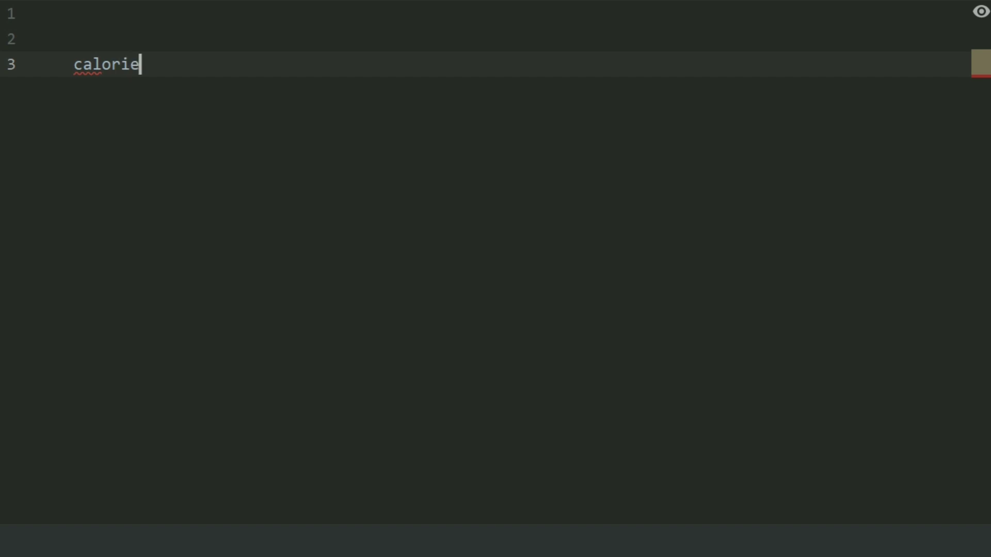
text(s_burne)
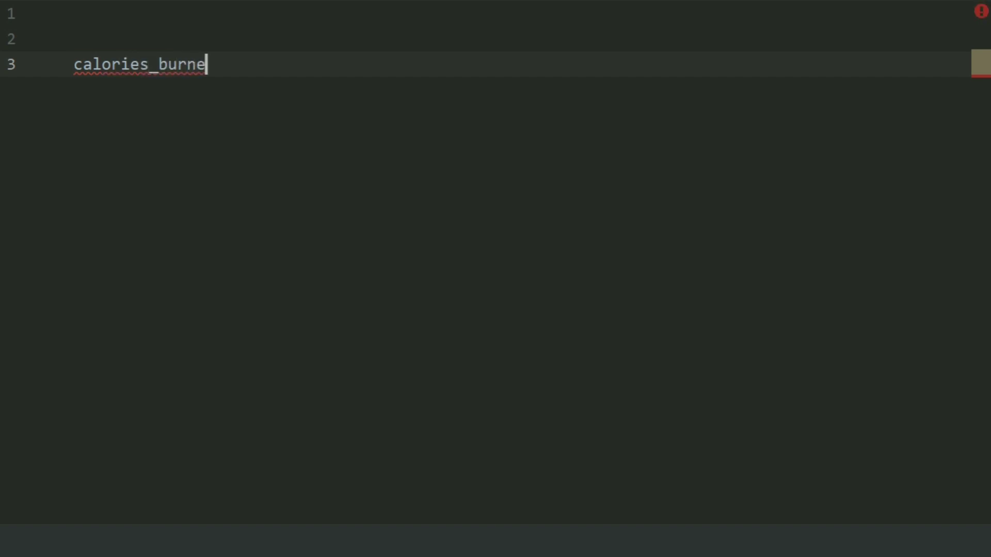
text(d_per)
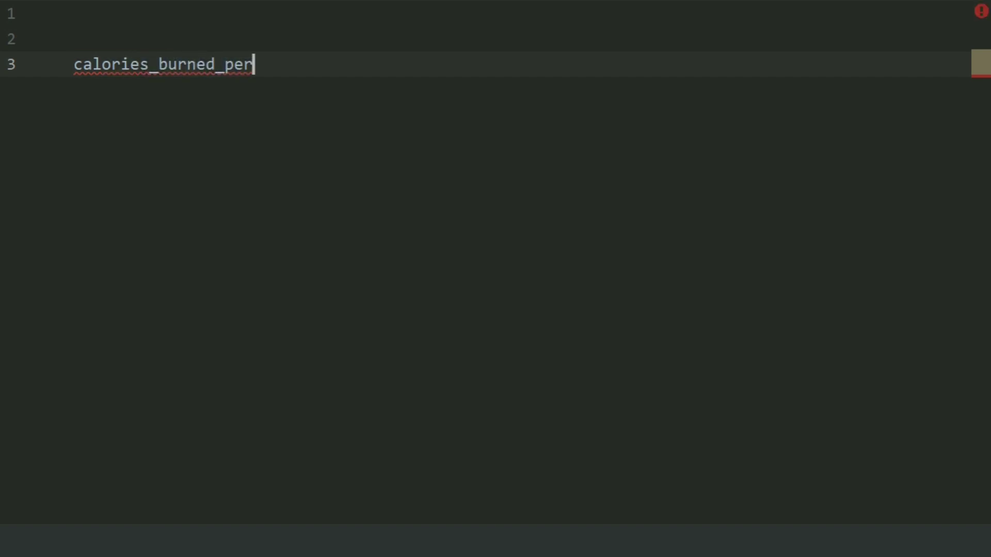
text(_minute )
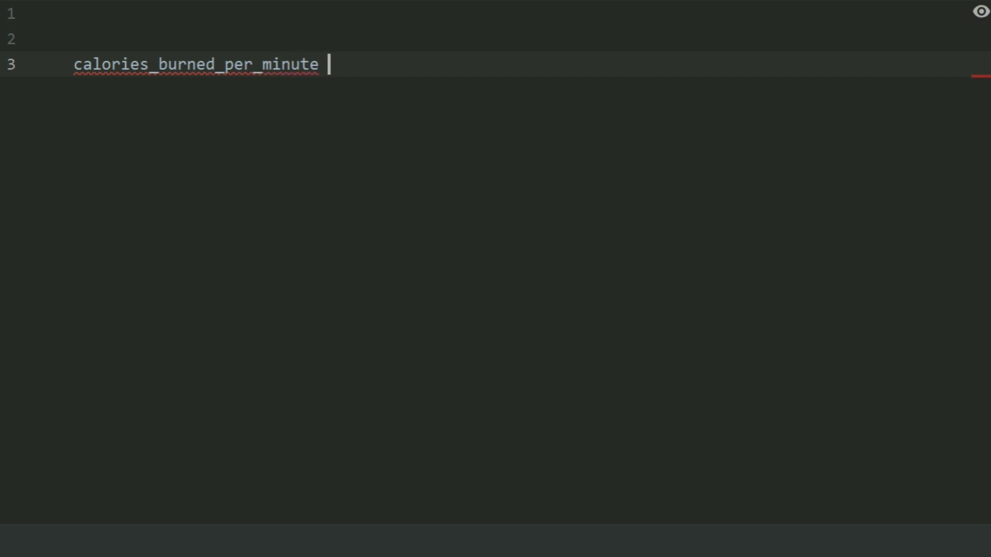
text(-)
key(BackSpace)
key(BackSpace)
text(= )
text(4.2)
key(Return)
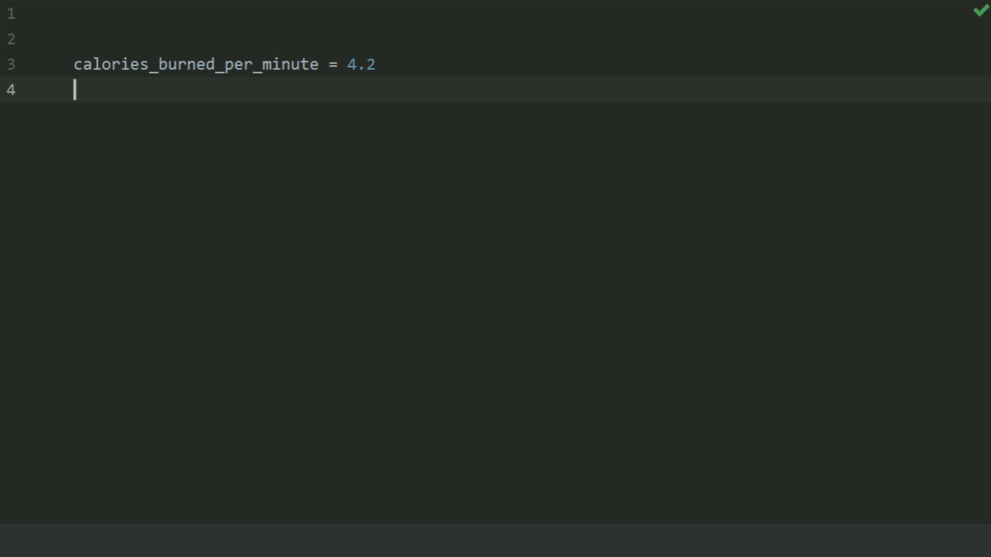
text(time -)
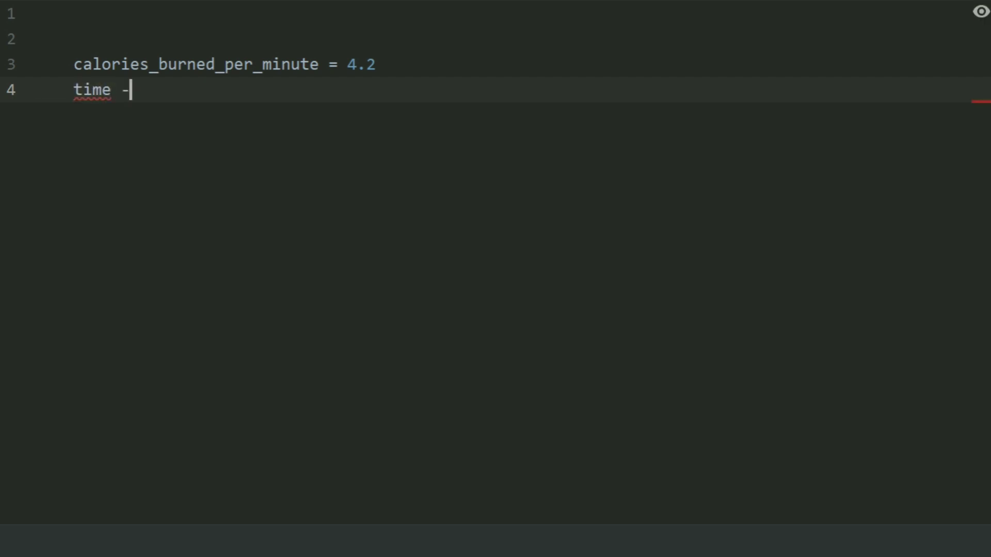
key(BackSpace)
text(= 1)
text(0)
key(Return)
key(Return)
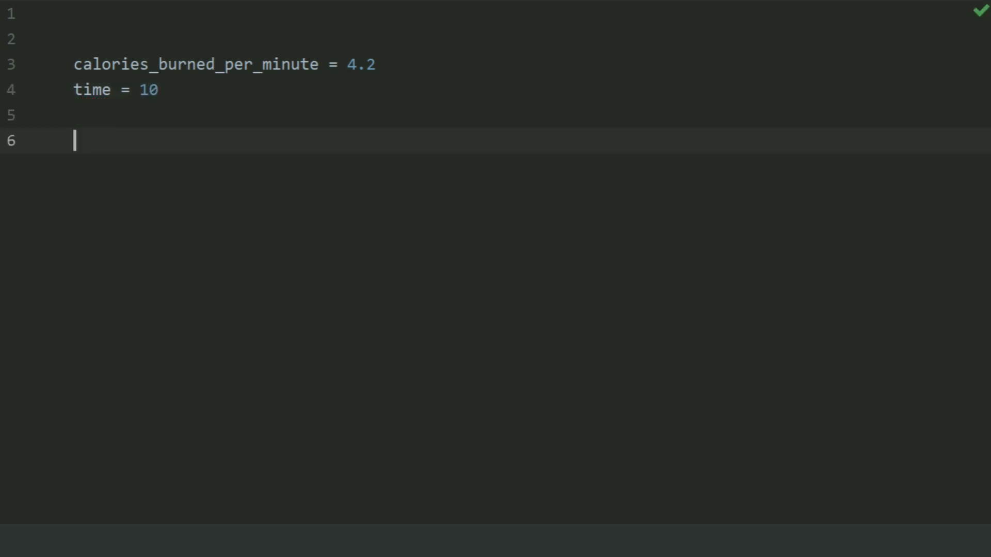
text(while )
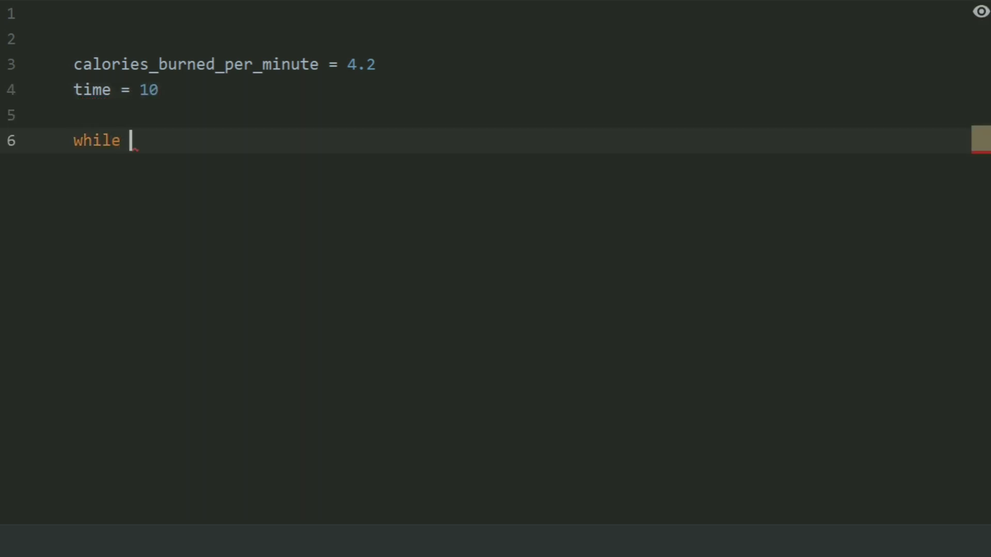
text(time <)
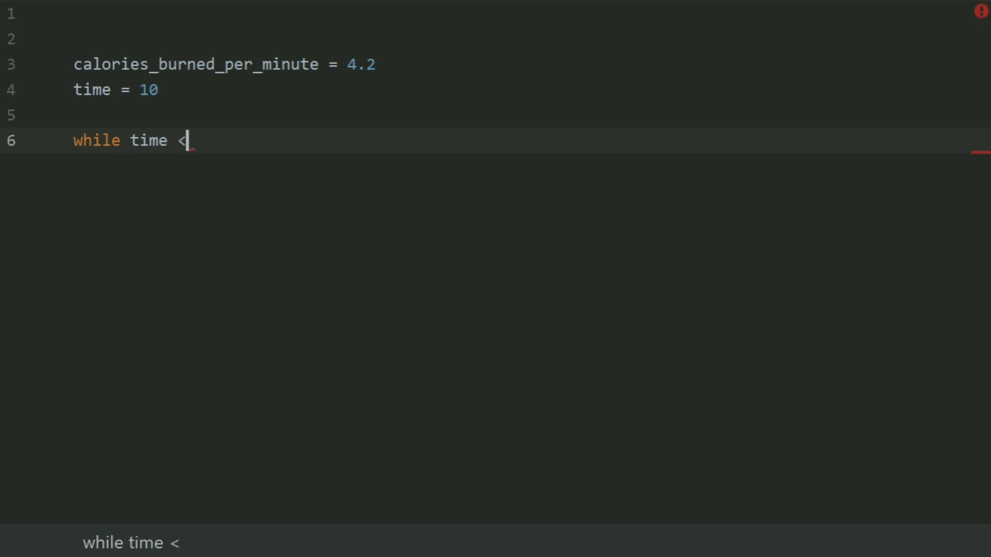
text(= 3)
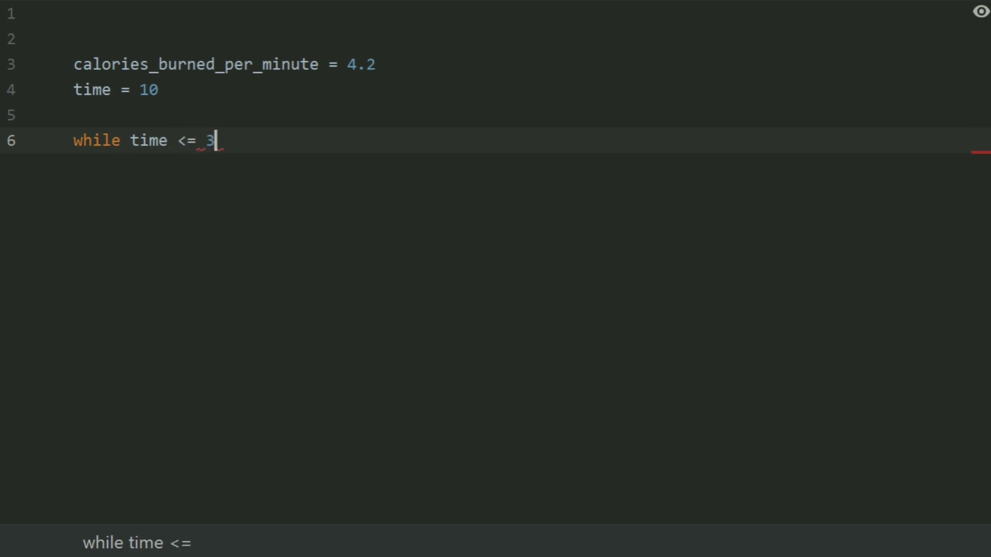
text(-)
Step: Write the while time <= 30 loop header and start its indented body
key(BackSpace)
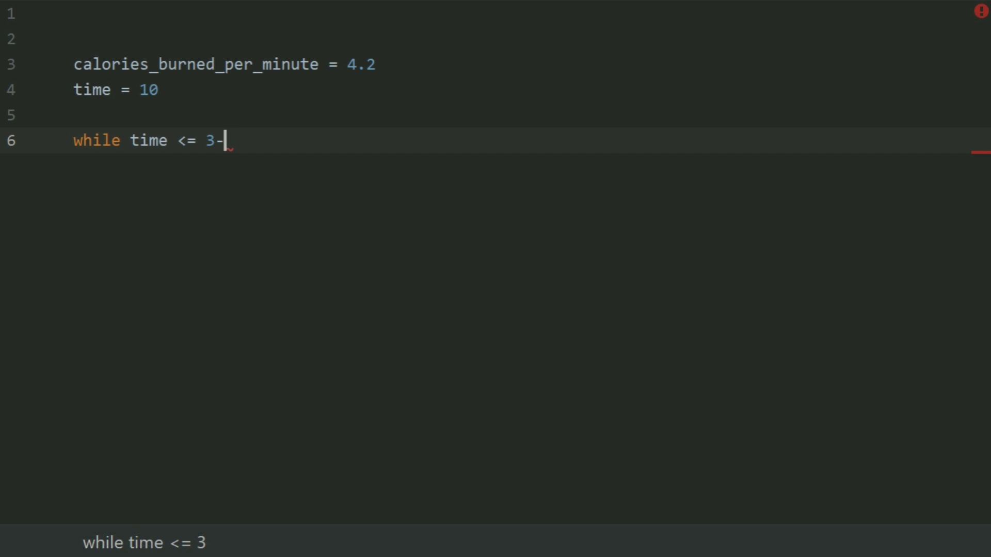
text(0)
key(Return)
key(BackSpace)
text(:)
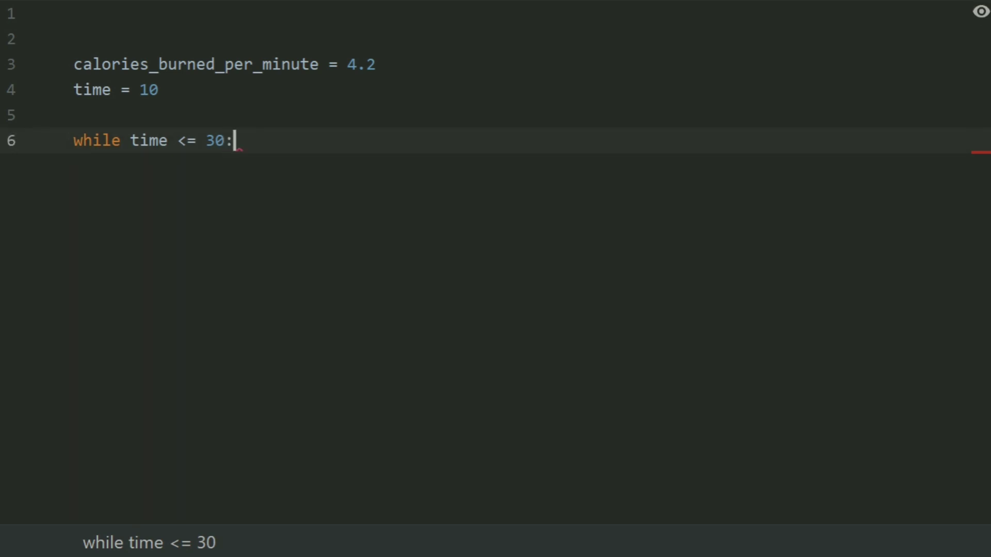
key(Return)
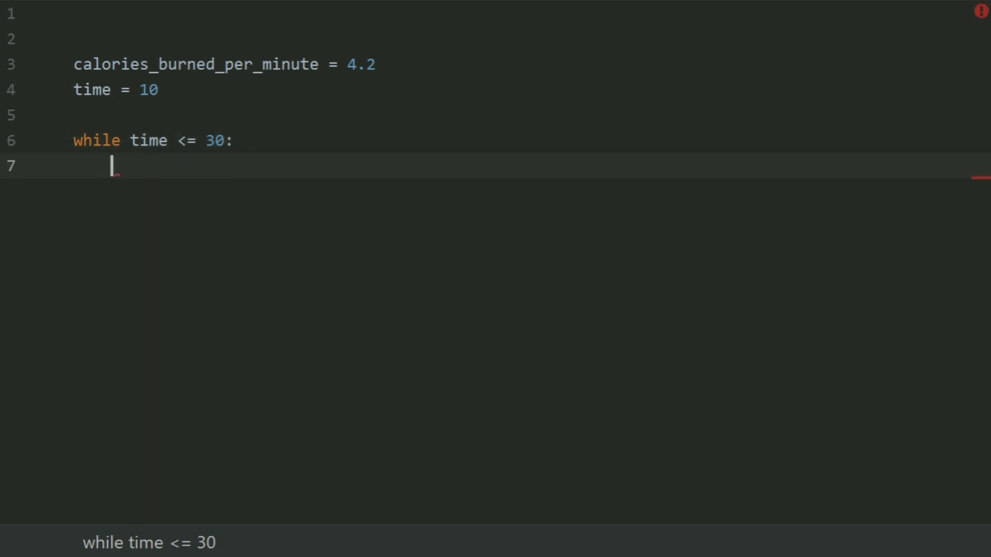
text(calori)
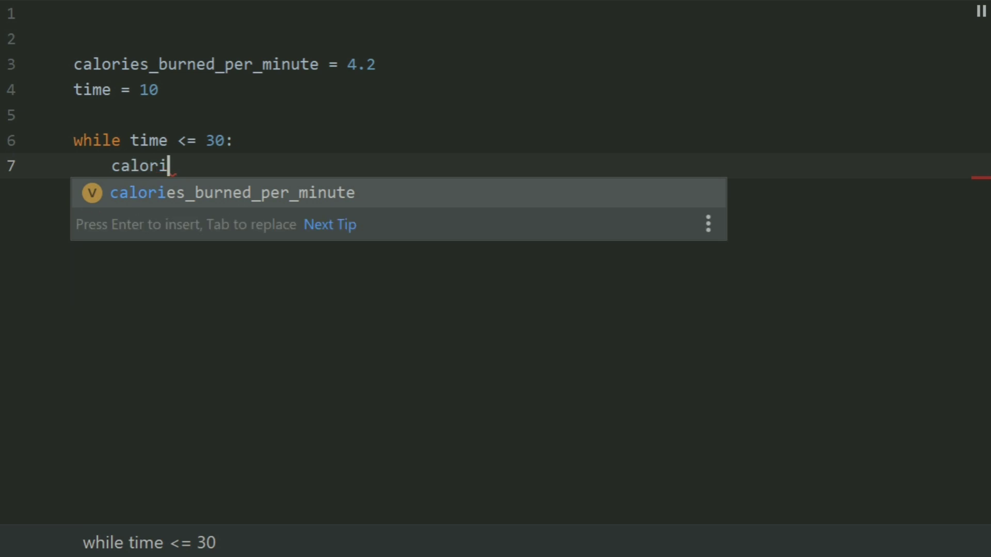
text(es_b)
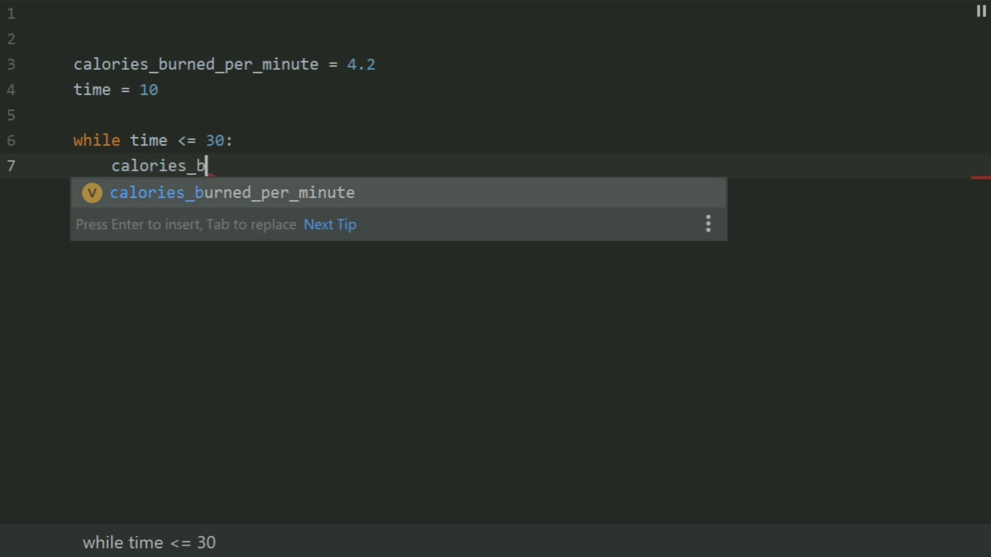
text(urned = )
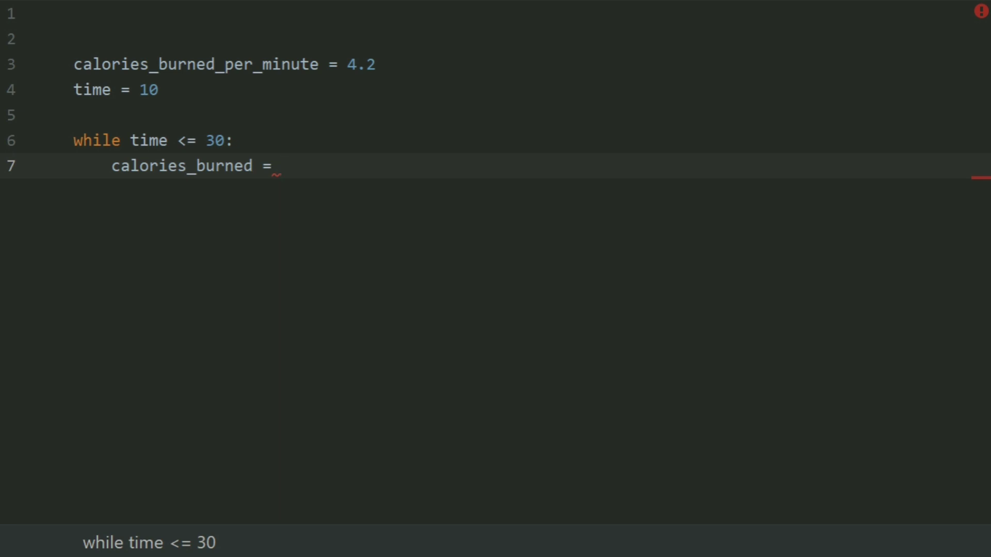
text(cal)
Step: Assign calories_burned = calories_burned_per_minute * time inside the loop body
key(Return)
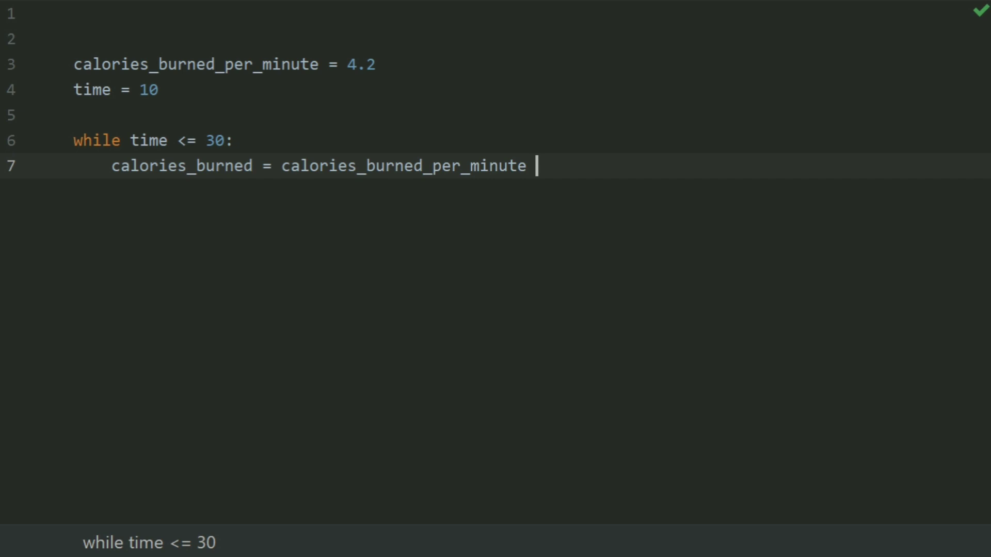
key(BackSpace)
text(*)
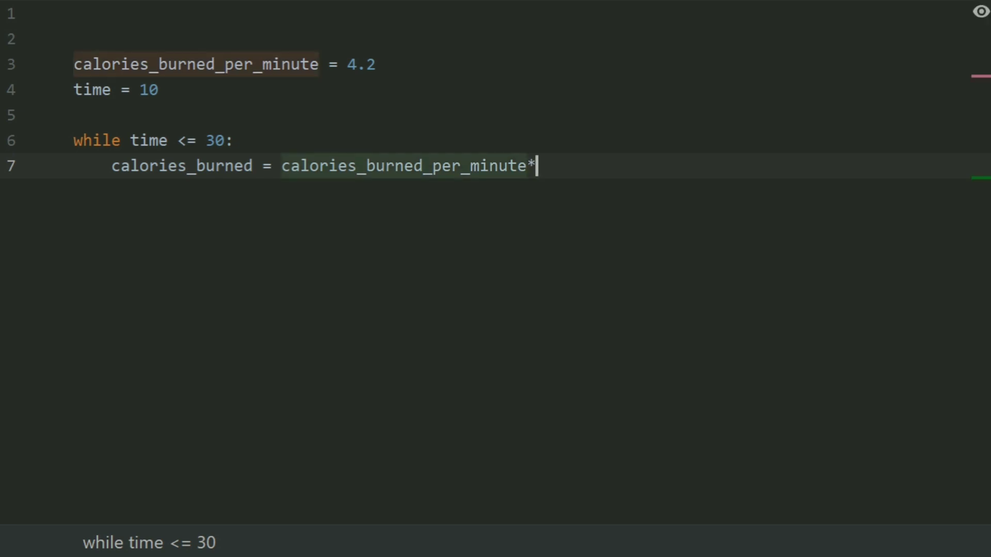
text( time)
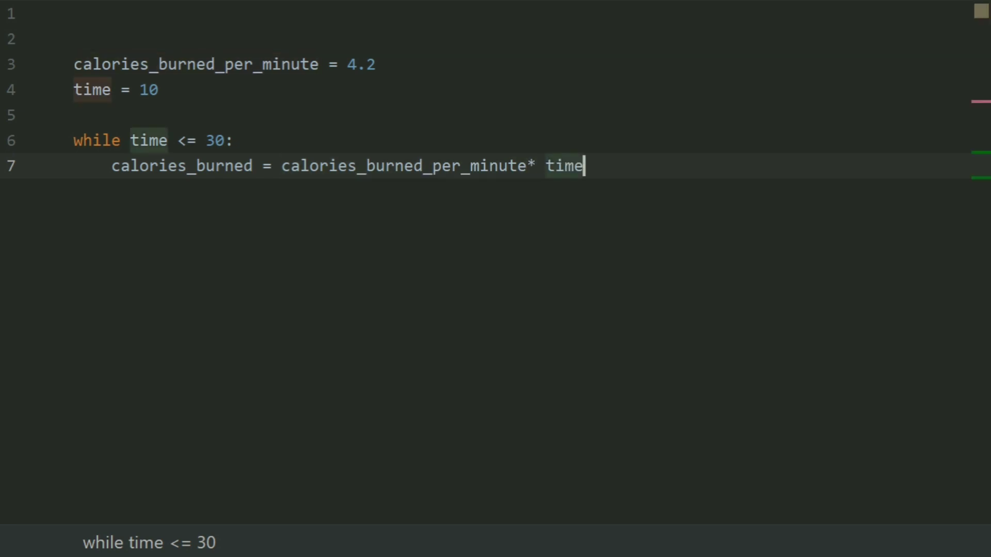
key(Return)
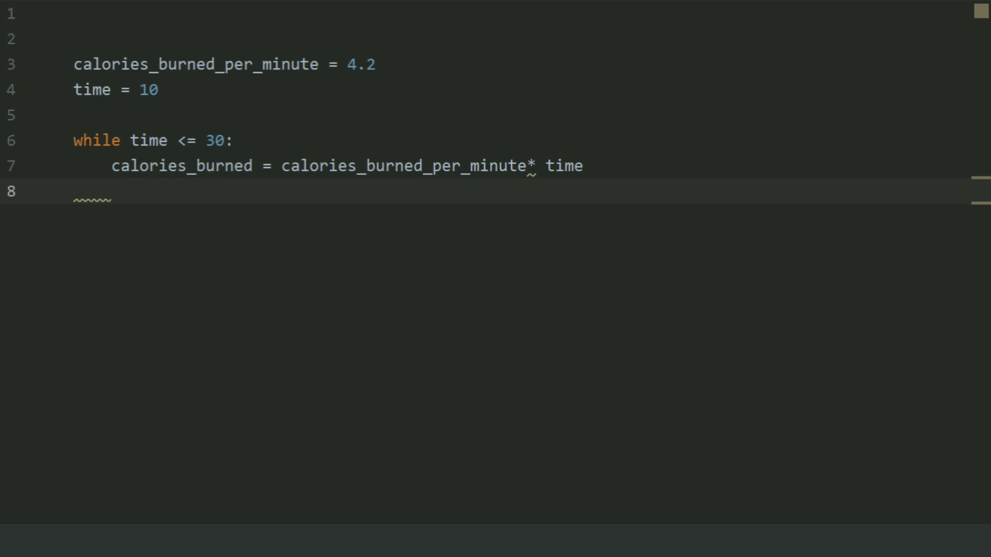
text(print()
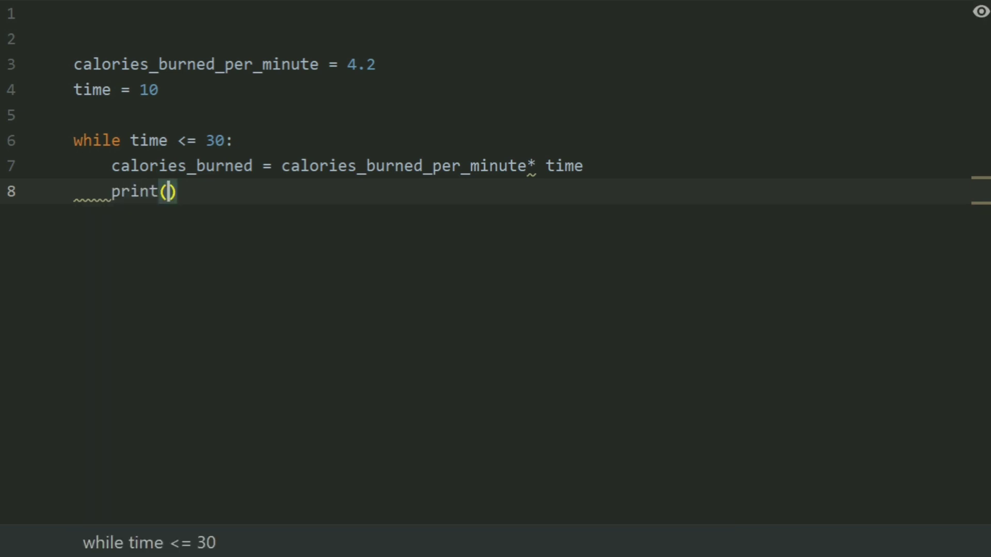
text(")
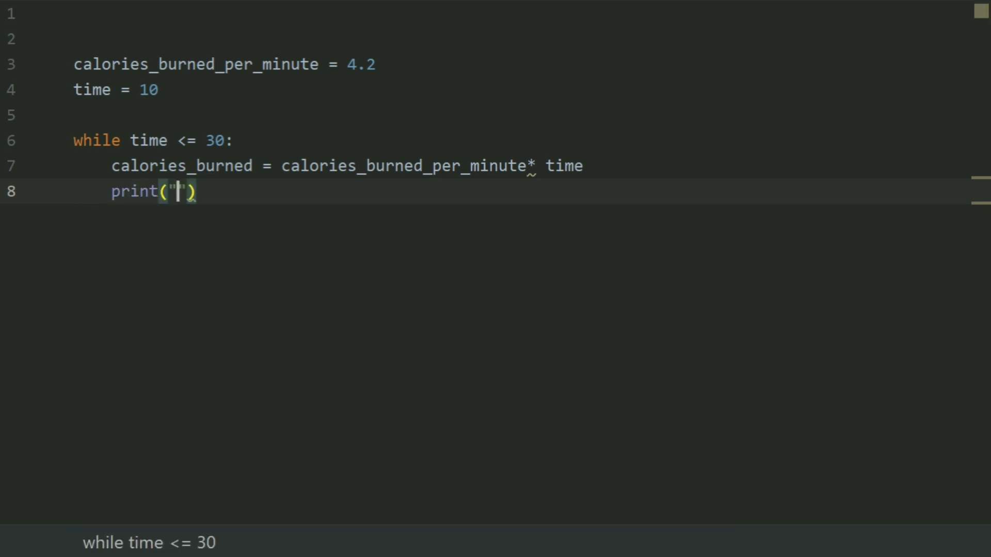
text(Calo)
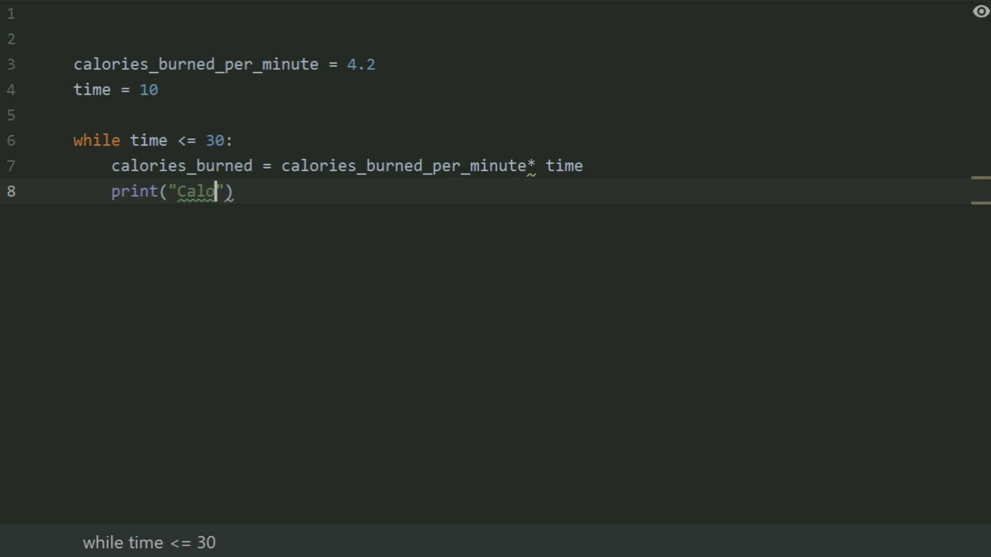
text(ries bu)
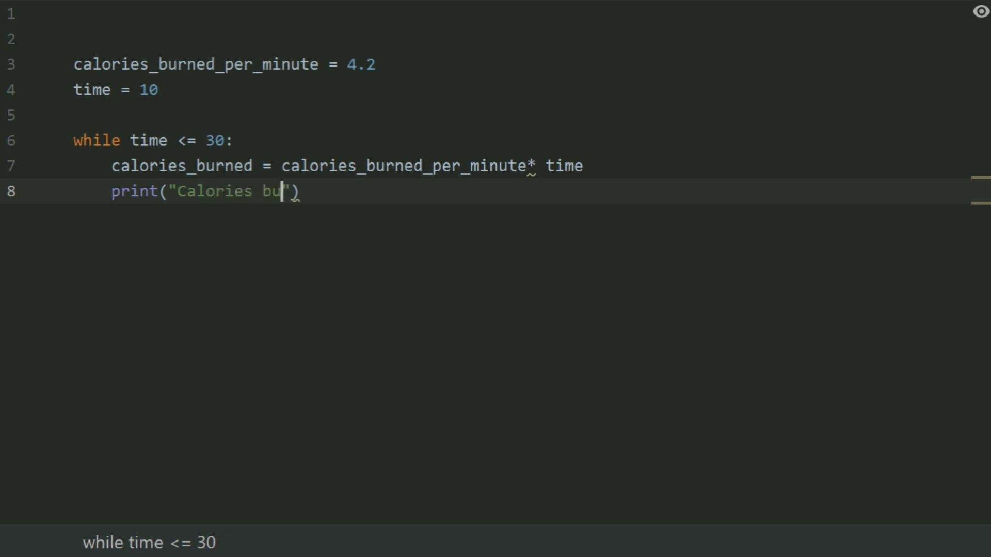
text(rned a)
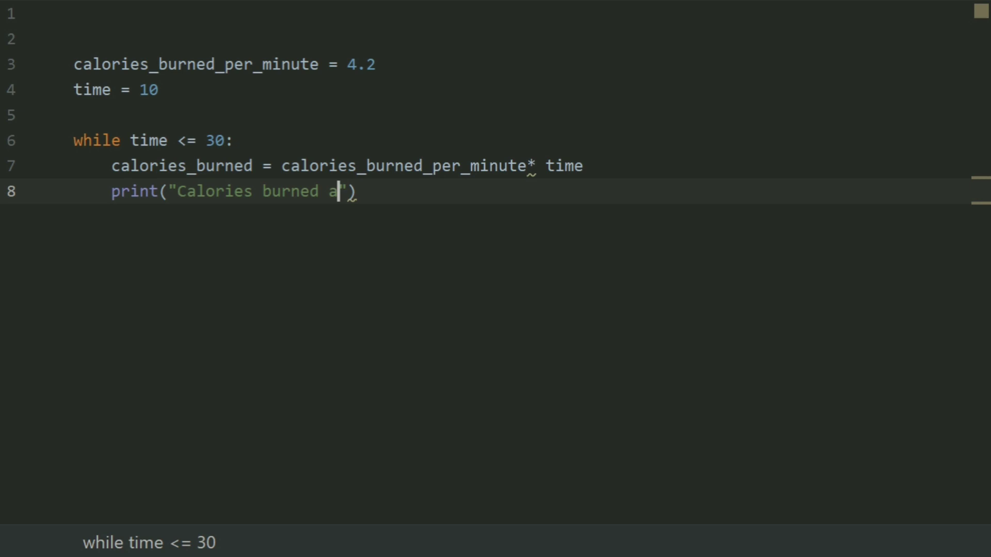
text(fter)
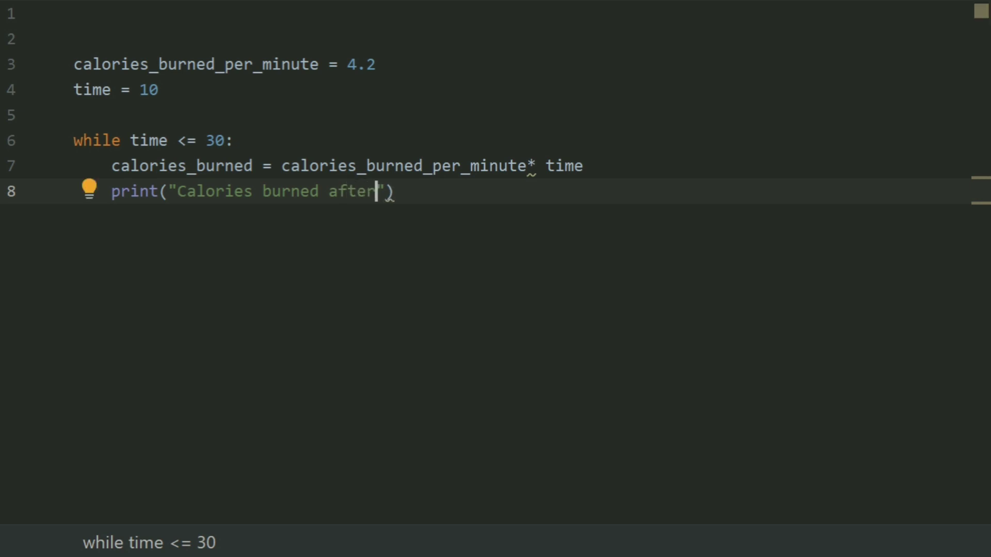
Step: Add print("Calories burned after", time, "minutes are:", calories_burned) to the loop body
key(Right)
text(,time)
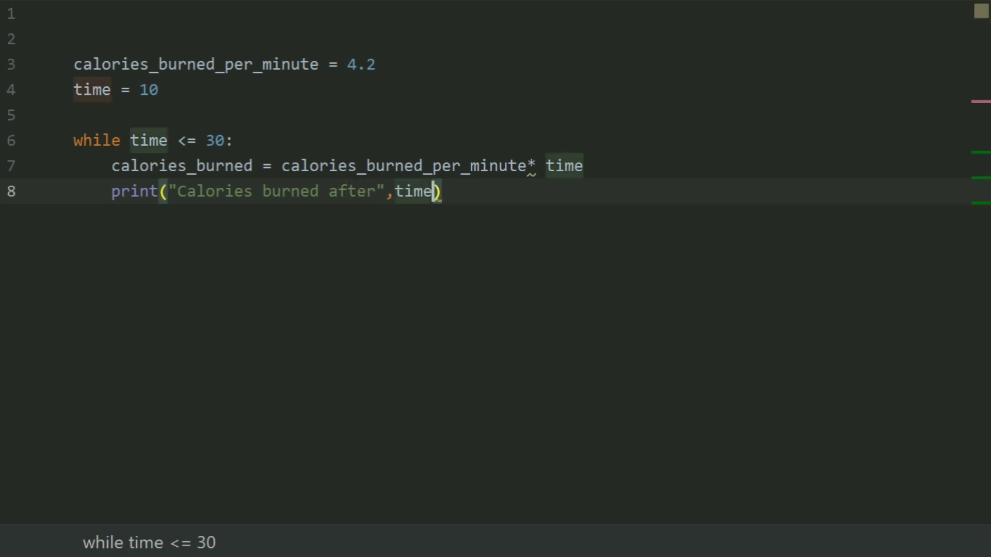
text(,)
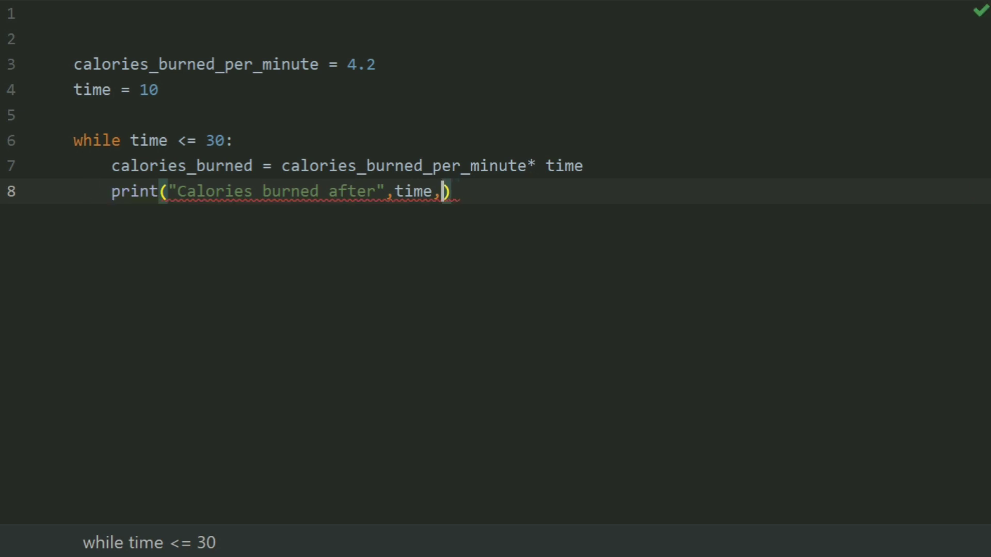
text("minute)
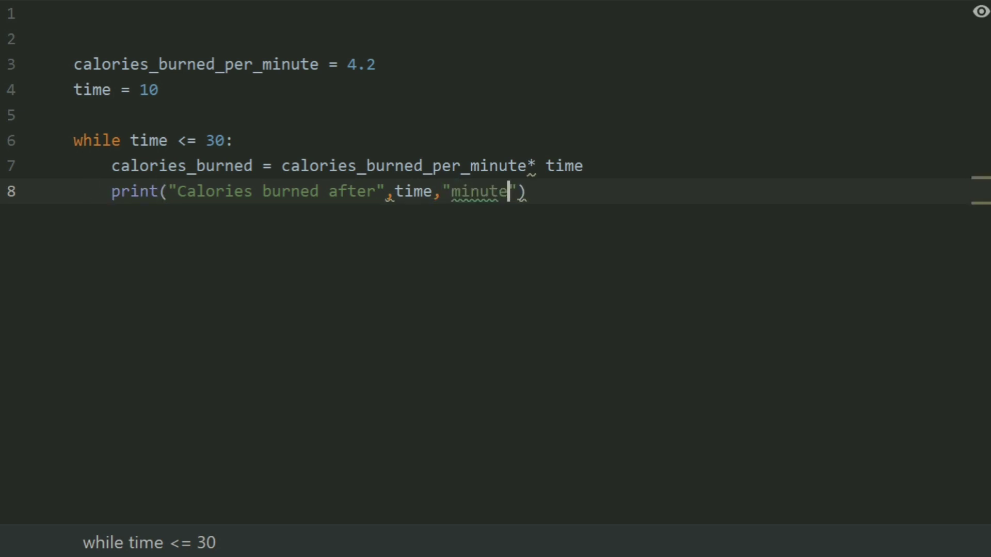
text(s are)
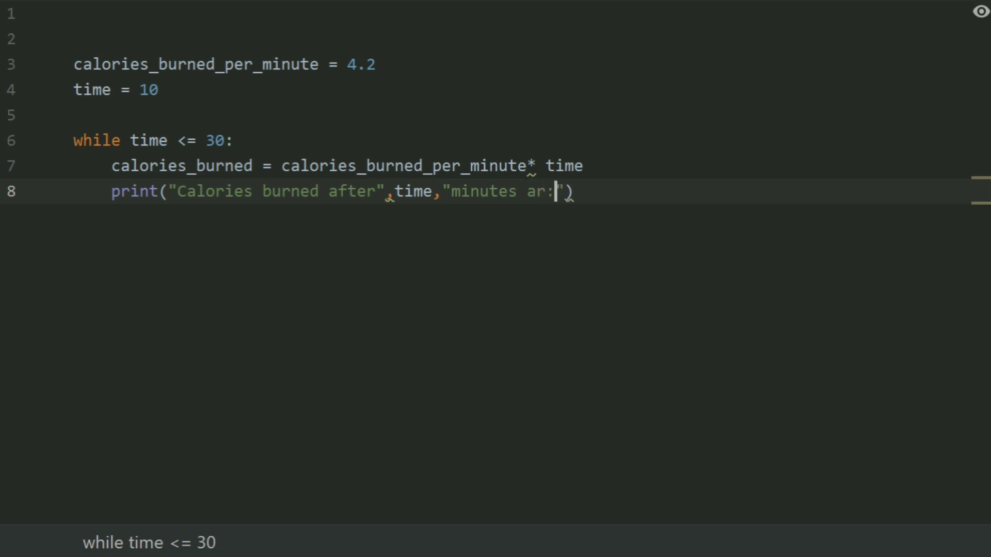
text(:)
key(BackSpace)
text(:)
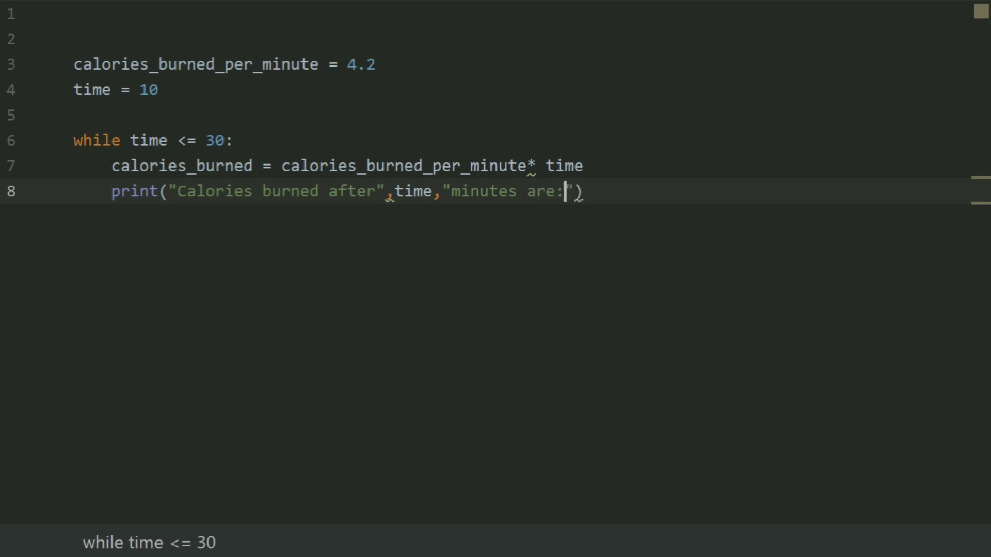
key(Right)
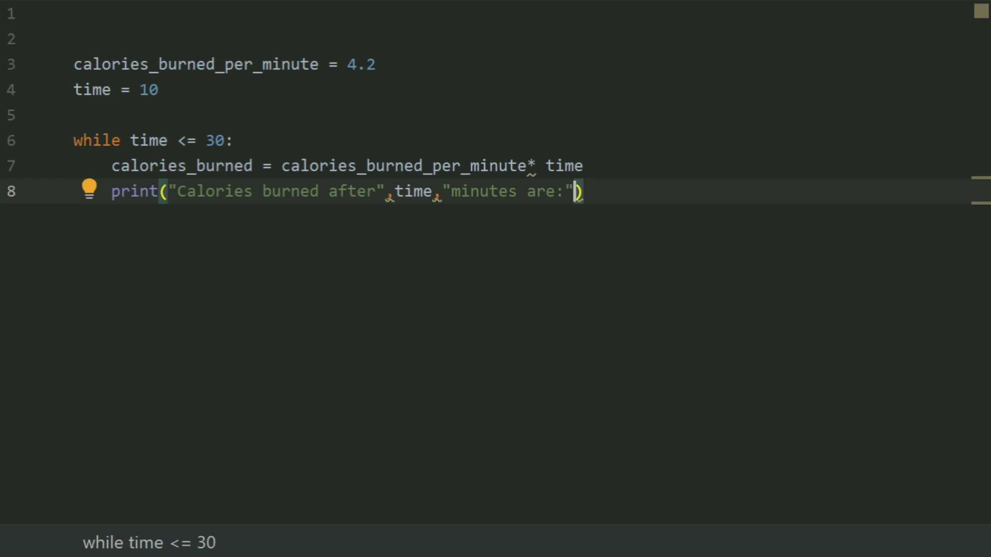
text(,cal)
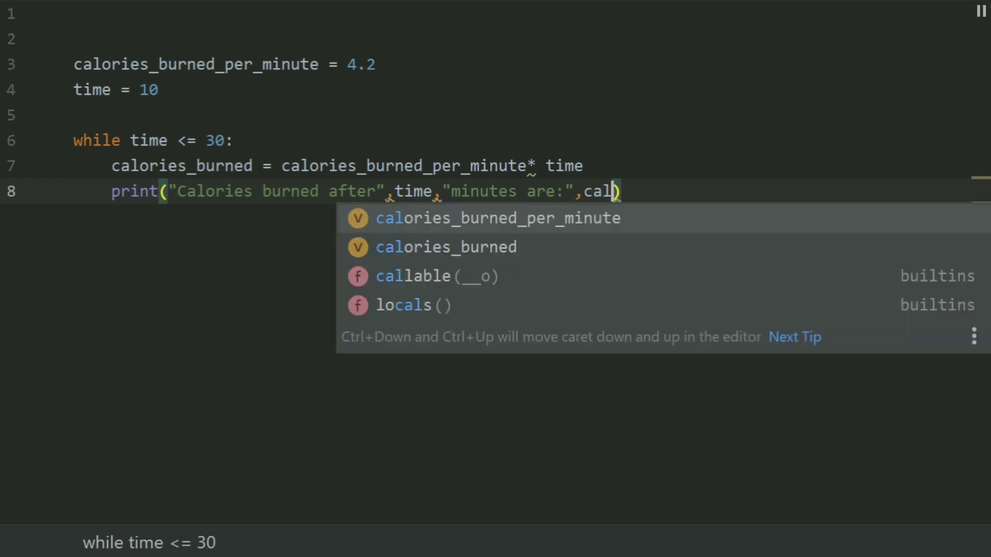
key(Down)
key(Return)
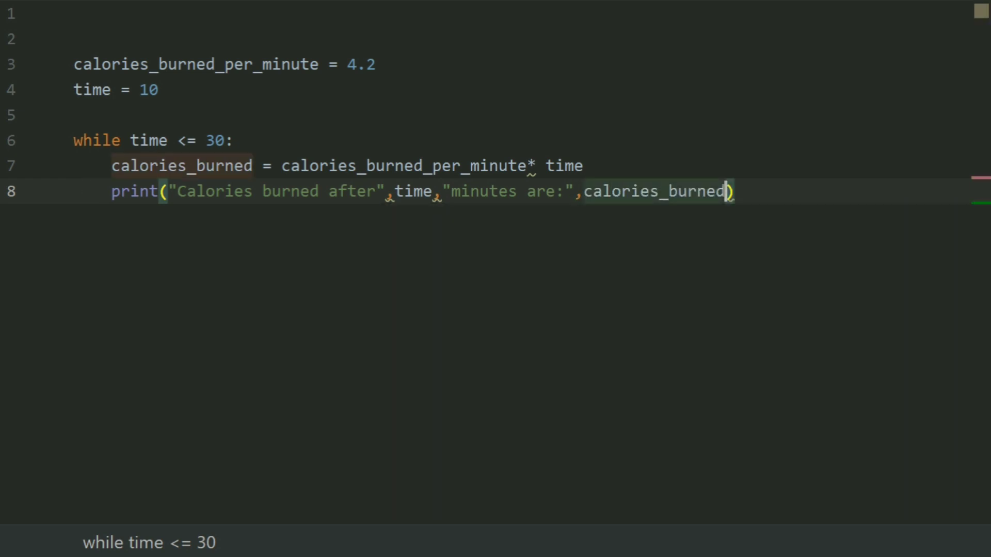
key(Right)
key(Return)
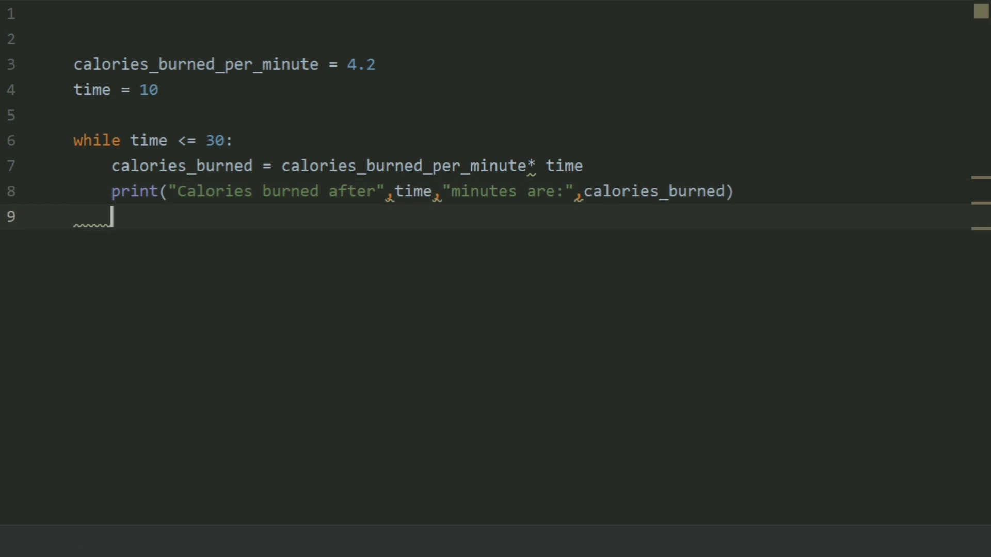
text(t)
text(ime +)
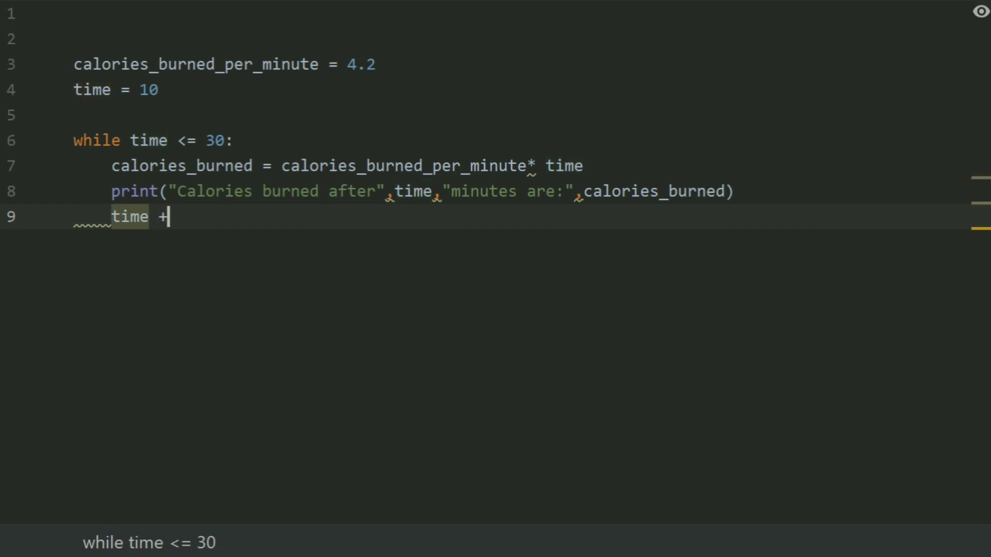
text(= 5)
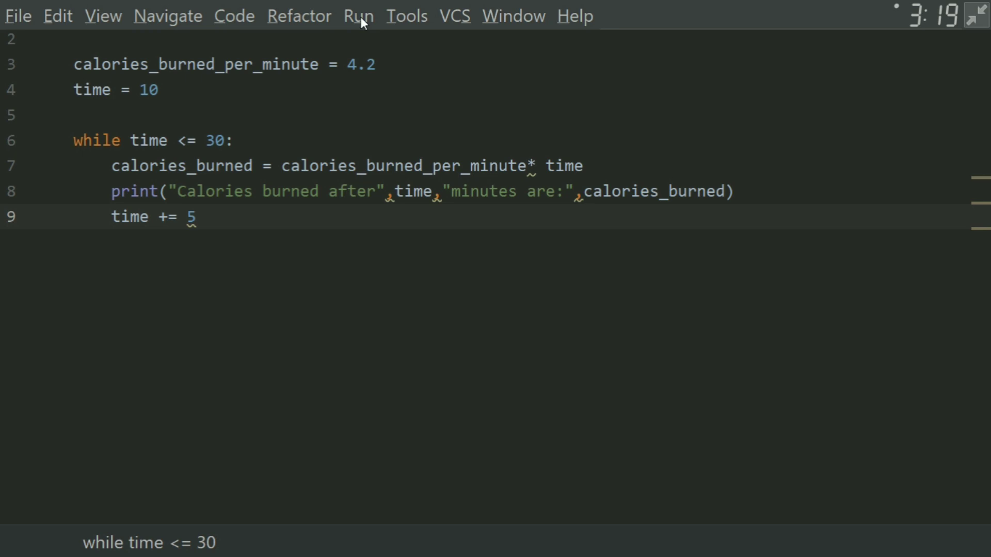
Step: Run the Calories Burned configuration, showing 42.0 through 126.0 for 10–30 minutes
click(361, 18)
click(395, 135)
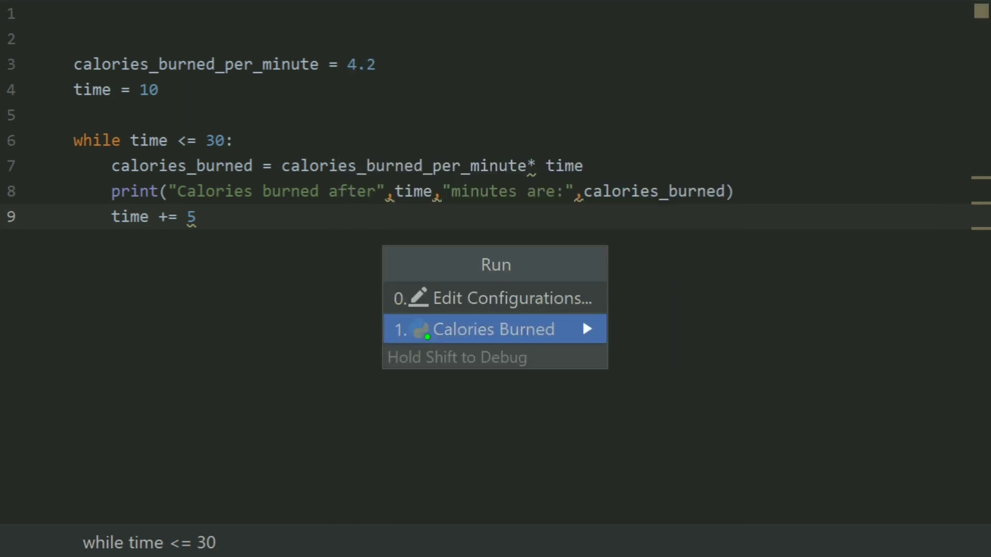
click(583, 329)
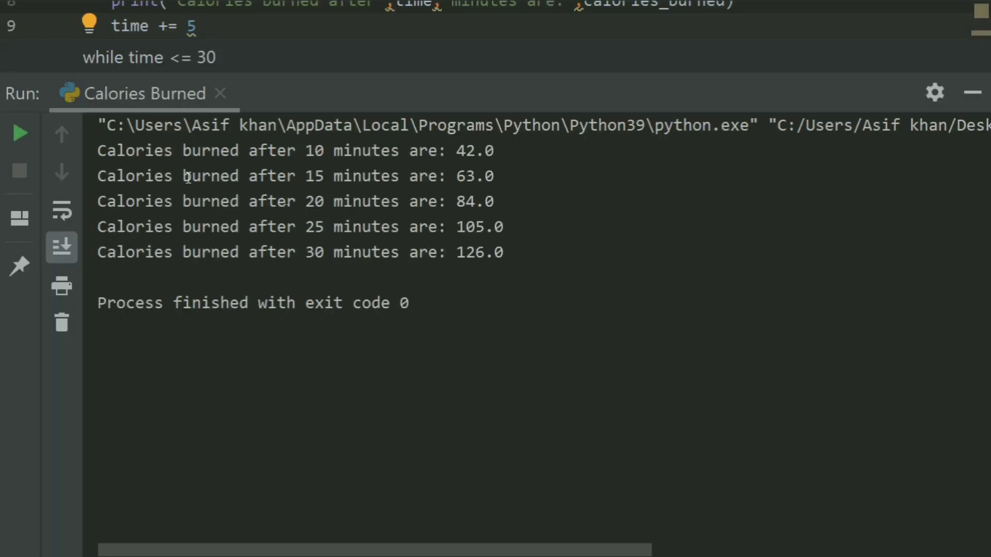